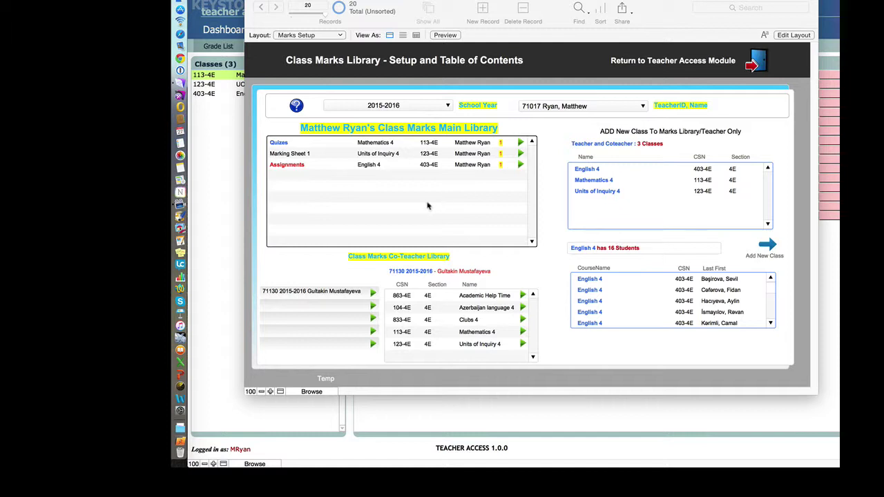
# Step: Open the English 4 Assignments marks page and read the directions for importing its exported file into Excel
pyautogui.click(299, 168)
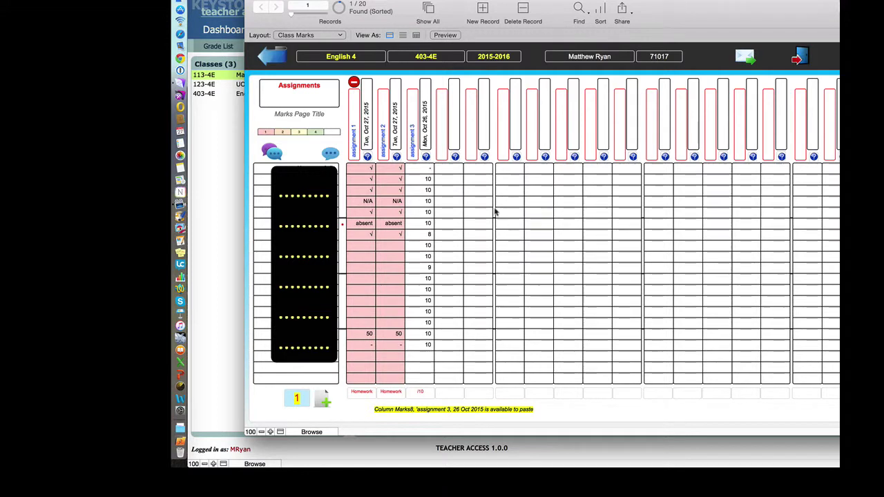
pyautogui.click(498, 0)
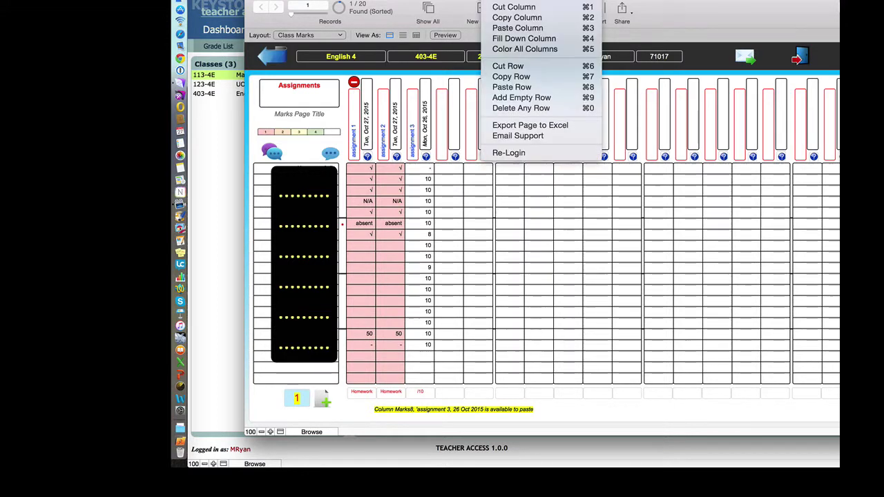
pyautogui.click(512, 125)
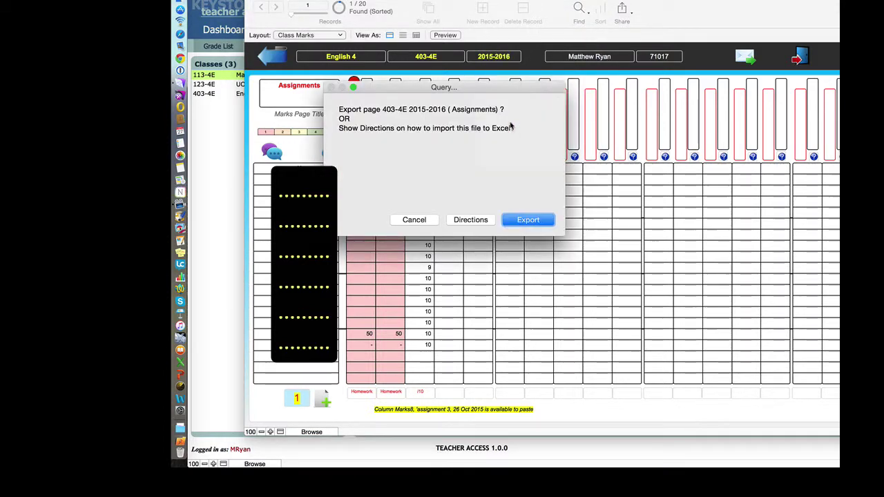
pyautogui.click(470, 219)
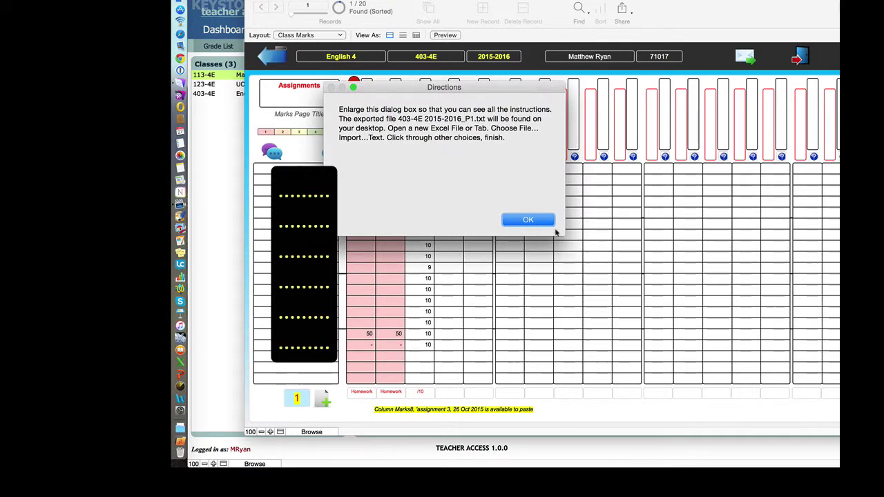
pyautogui.moveTo(559, 233); pyautogui.dragTo(550, 202)
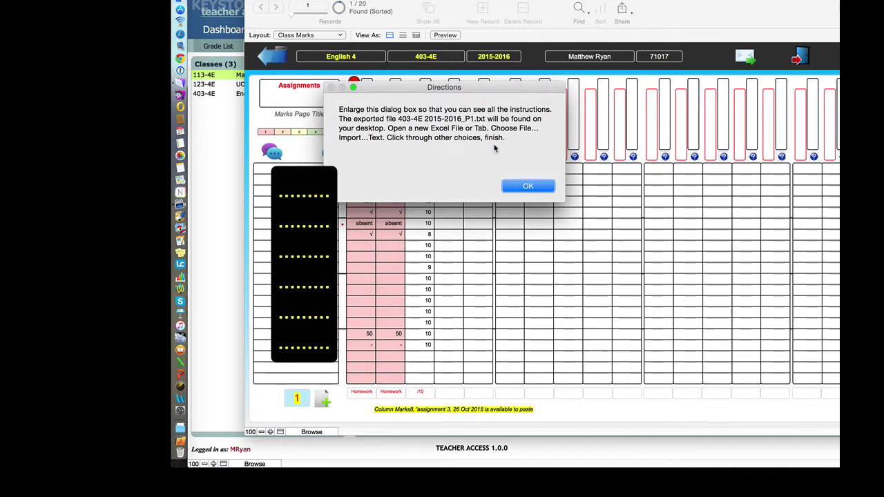
pyautogui.click(516, 186)
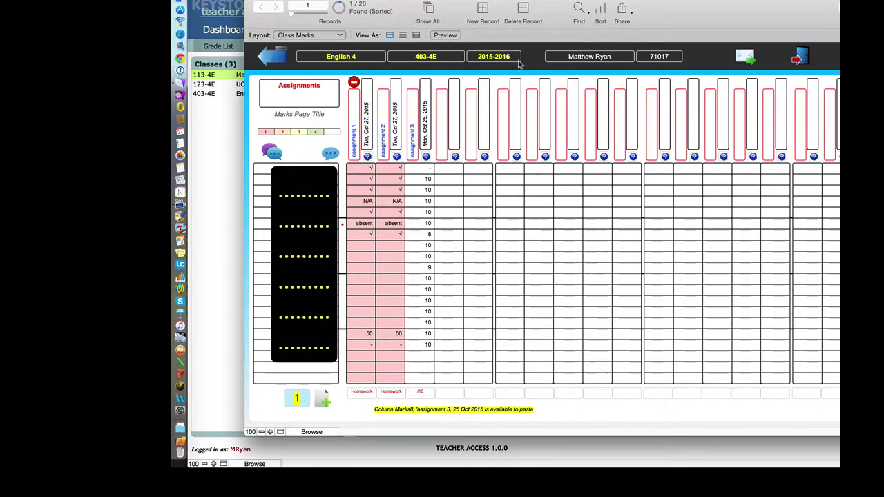
# Step: Export the English 4 Assignments marks page for Excel, including the details of each assignment
pyautogui.click(498, 0)
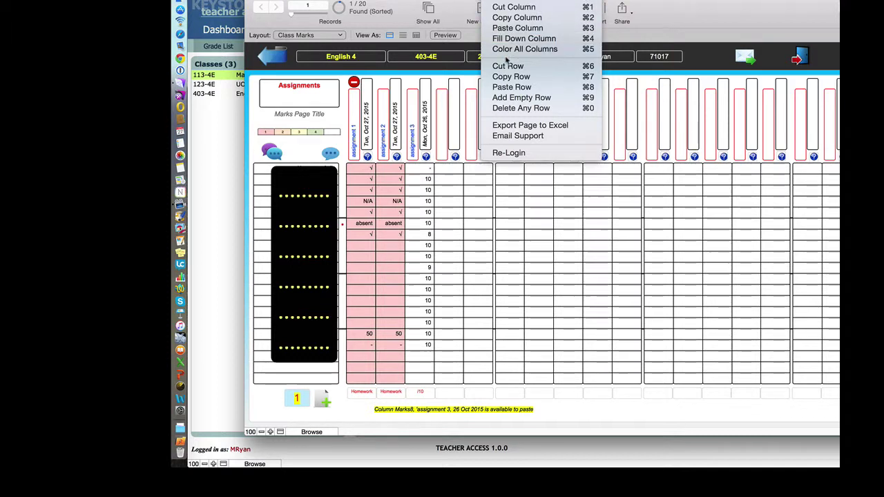
pyautogui.click(510, 127)
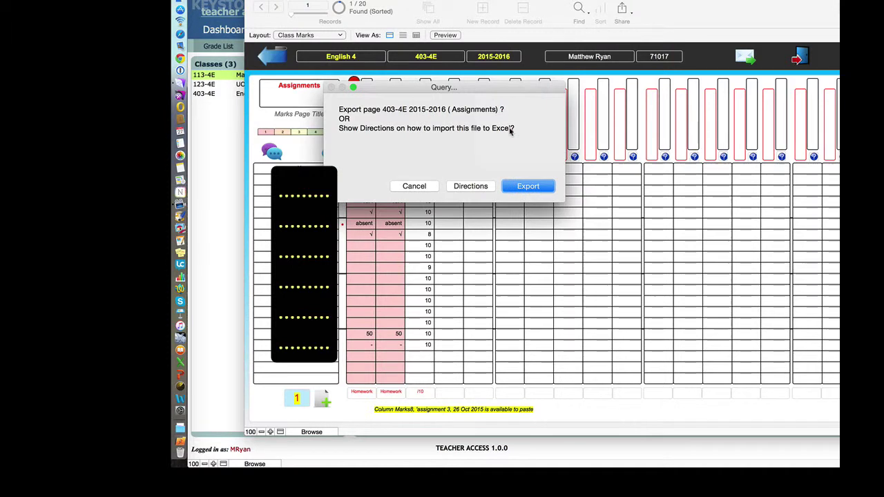
pyautogui.click(519, 185)
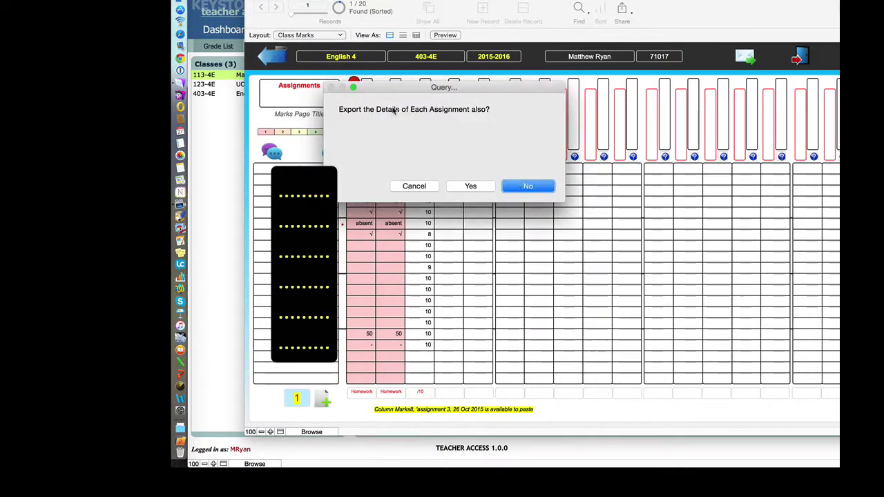
pyautogui.moveTo(402, 88); pyautogui.dragTo(398, 180)
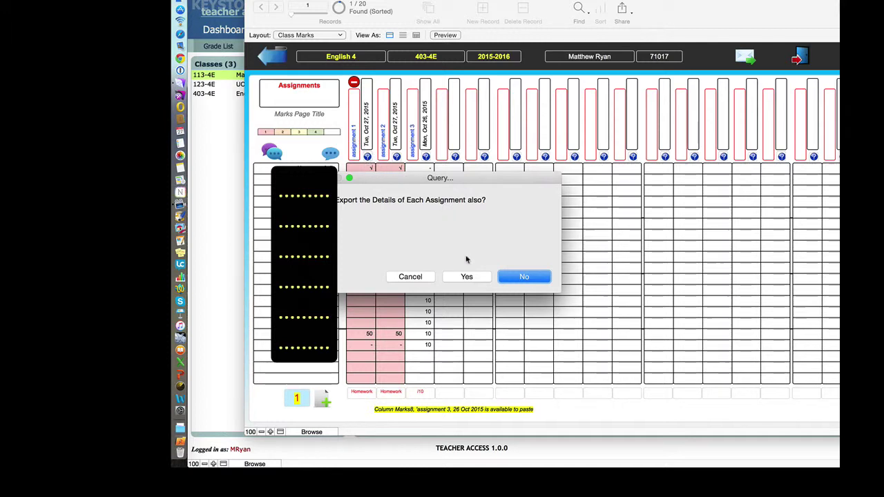
pyautogui.click(467, 277)
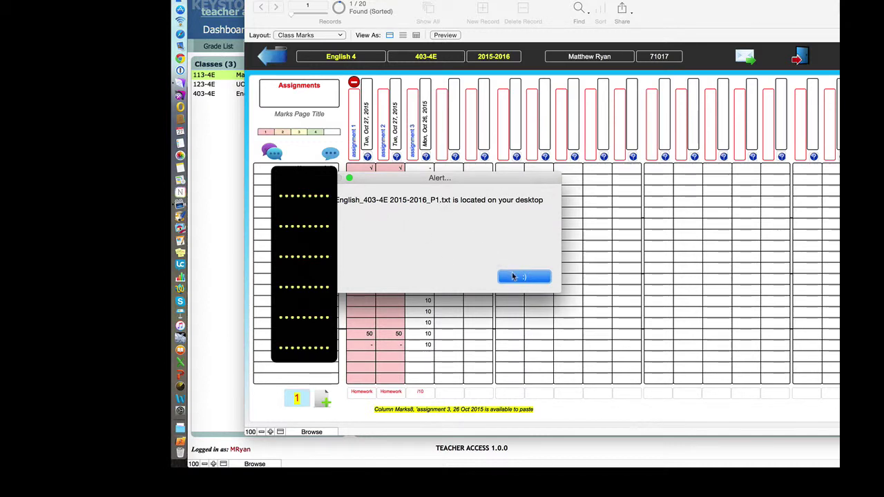
pyautogui.click(523, 278)
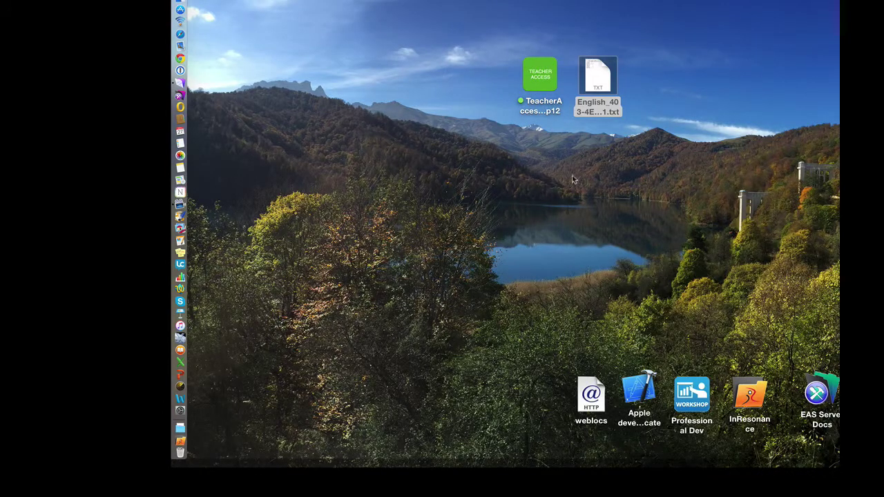
# Step: Switch to Microsoft Excel, create a blank Excel workbook and start an import of the Text file type
pyautogui.click(181, 363)
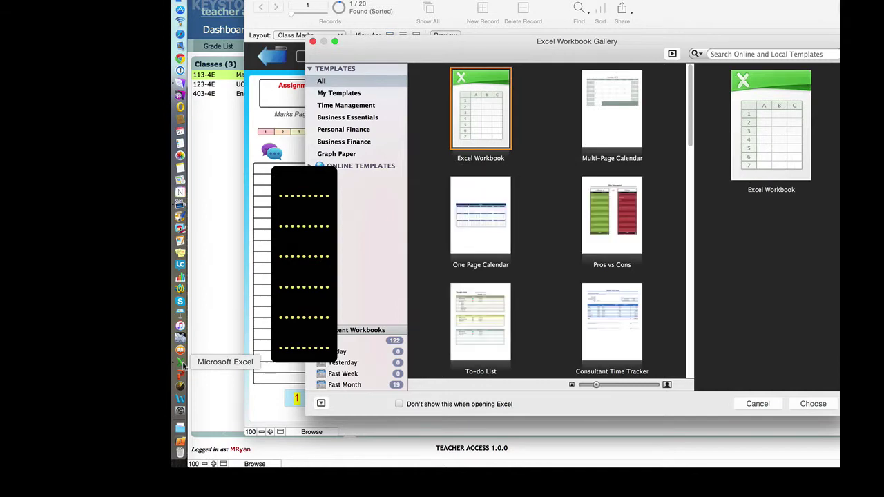
pyautogui.doubleClick(472, 110)
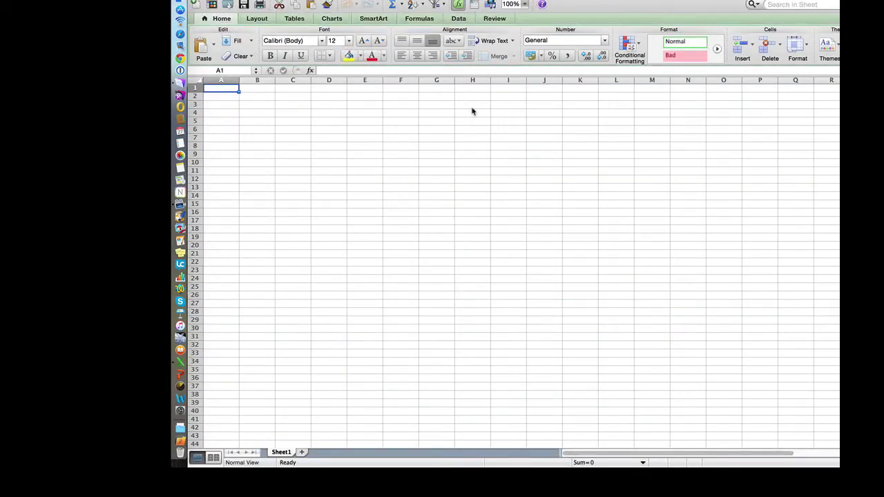
pyautogui.click(242, 0)
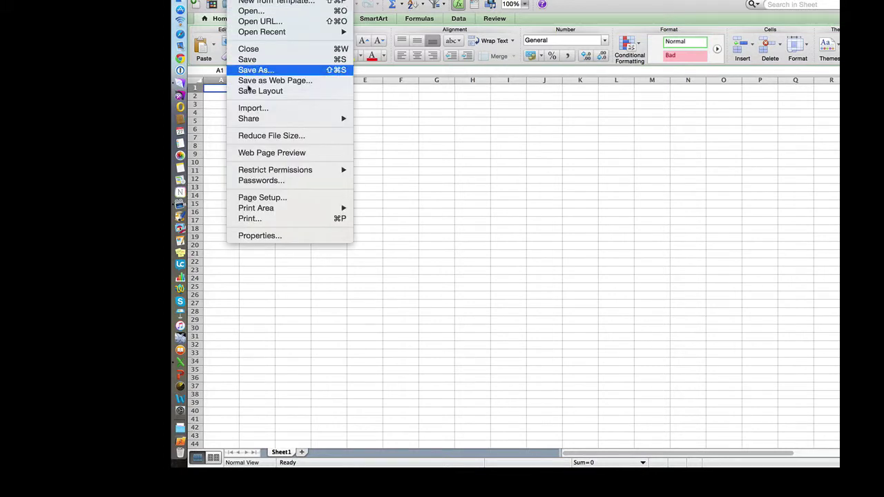
pyautogui.moveTo(253, 126)
pyautogui.click(252, 109)
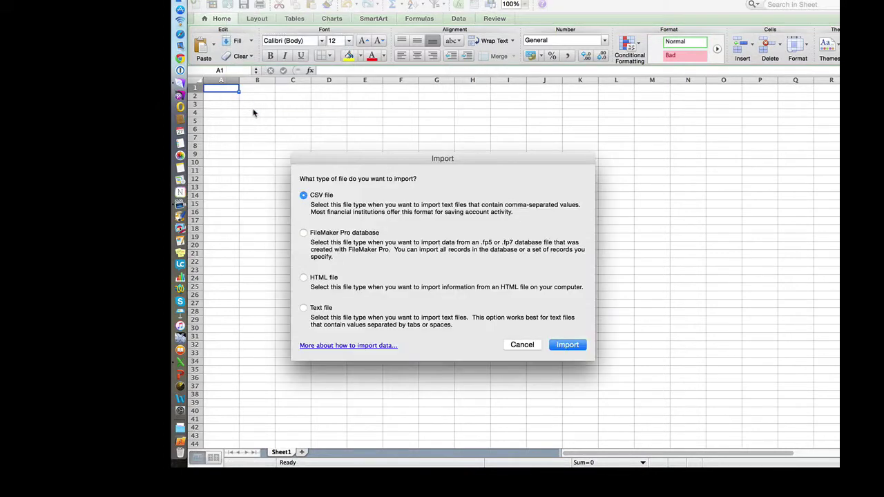
pyautogui.click(304, 308)
pyautogui.click(560, 345)
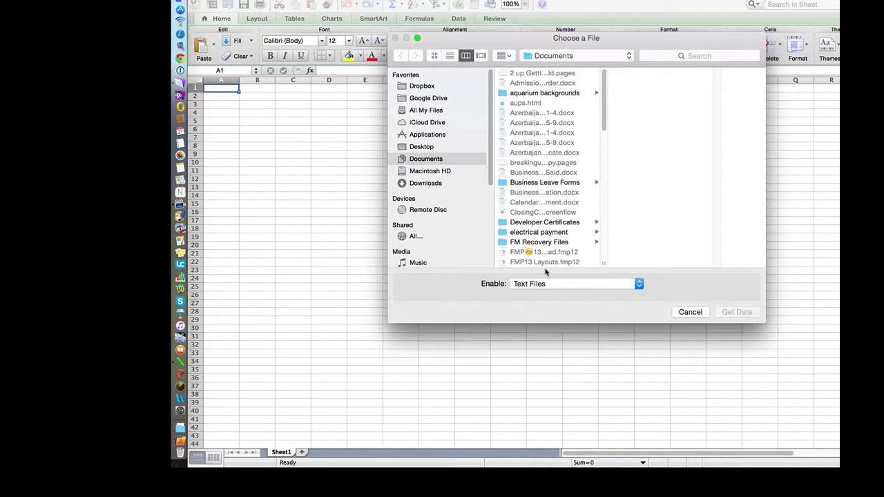
# Step: Choose English_403-4E 2015-2016_P1.txt from the Desktop as the text file to import
pyautogui.scroll(-15, 545, 244)
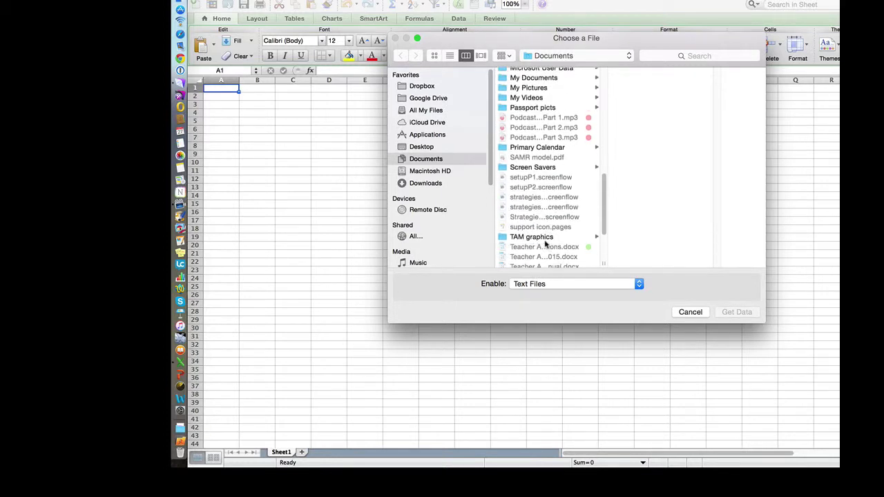
pyautogui.scroll(-3, 545, 243)
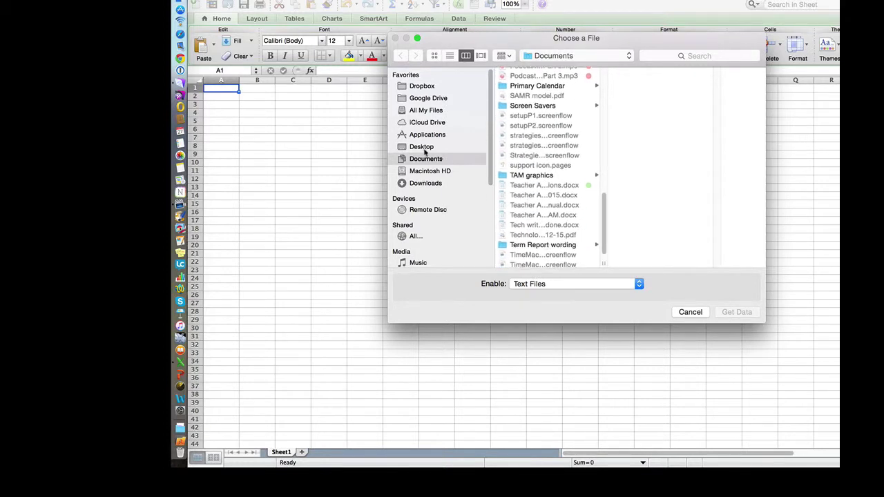
pyautogui.click(423, 151)
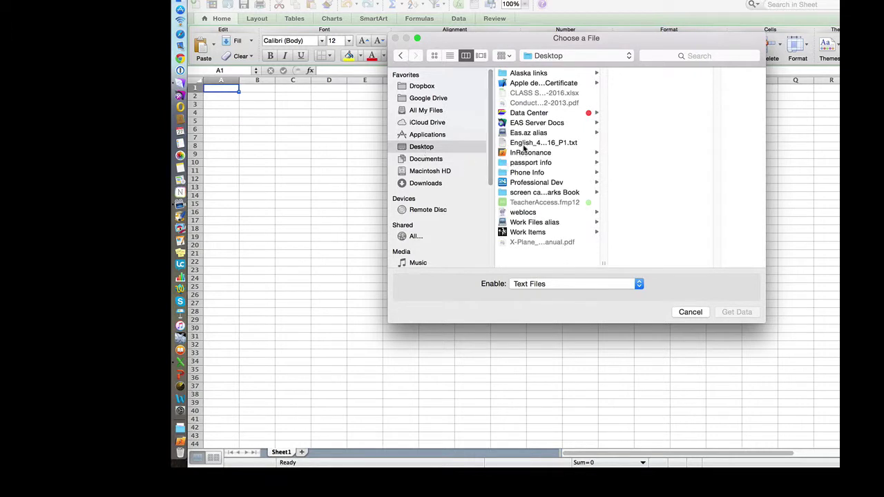
pyautogui.click(524, 145)
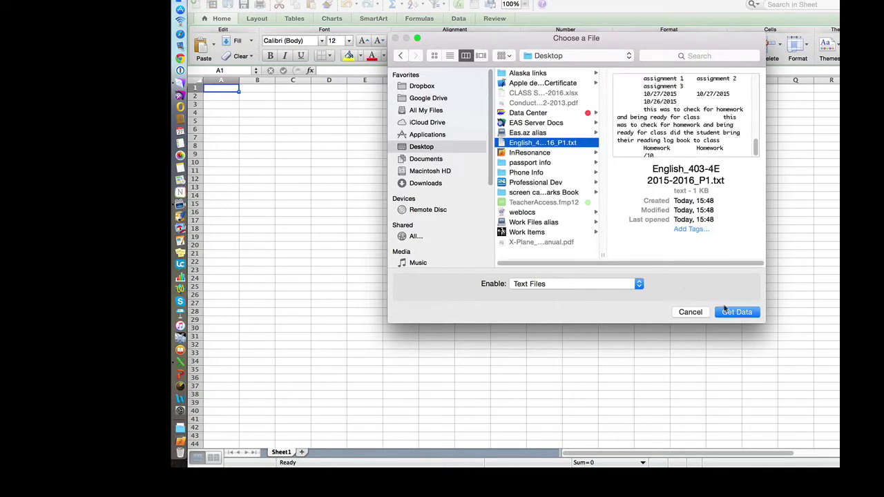
pyautogui.click(726, 312)
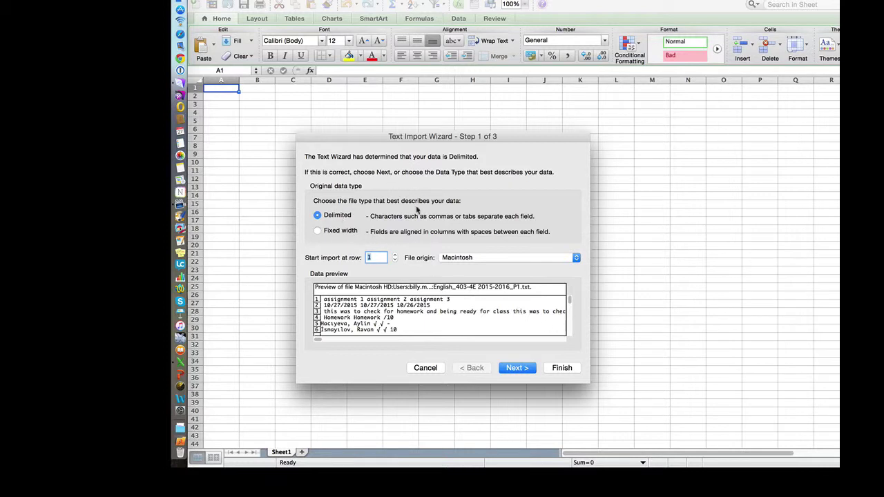
# Step: Complete the text import as delimited data with General column format, placing it in the existing sheet at cell A1
pyautogui.click(513, 368)
pyautogui.click(512, 368)
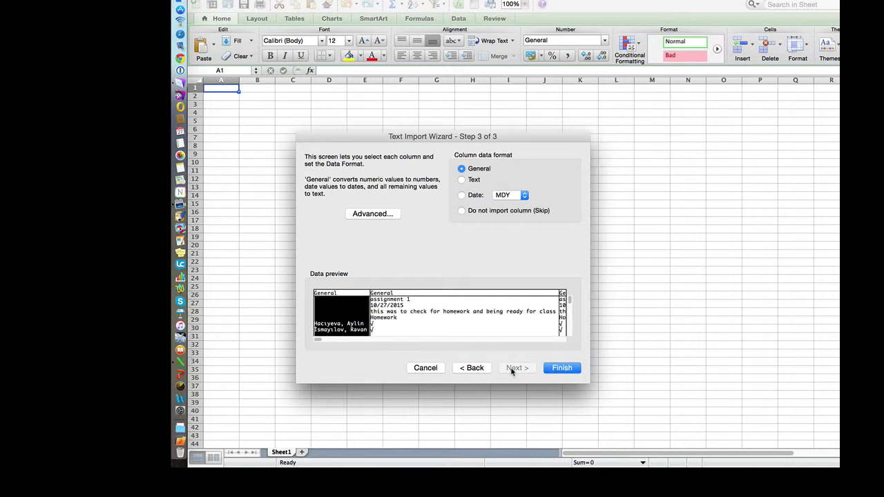
pyautogui.click(561, 368)
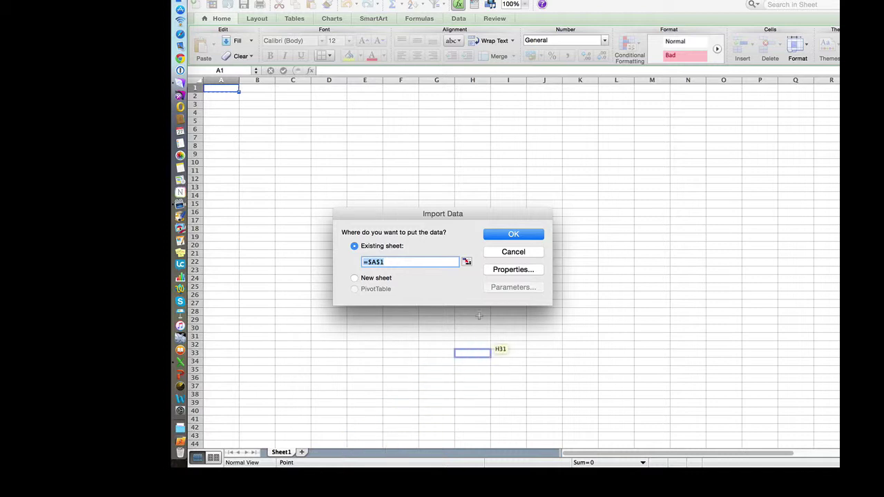
pyautogui.click(512, 235)
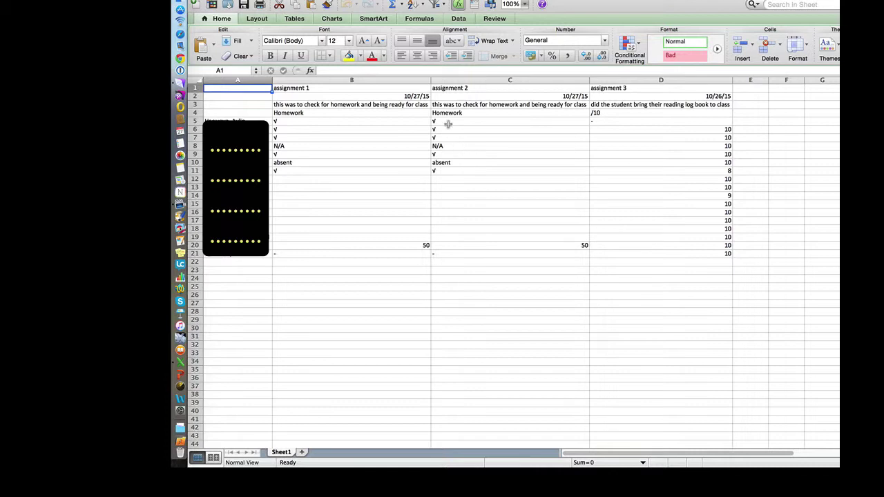
# Step: Narrow columns B, C and D of the imported marks, and add a new blank sheet to the workbook
pyautogui.moveTo(429, 82); pyautogui.dragTo(342, 82)
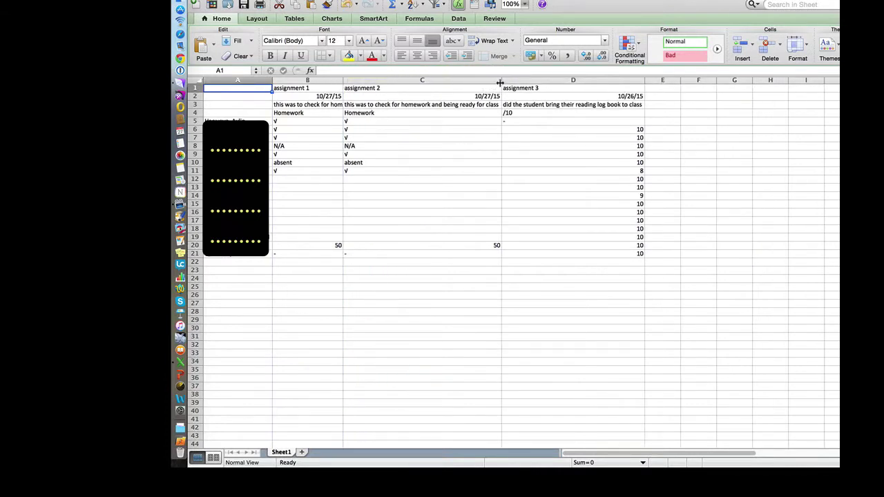
pyautogui.moveTo(500, 82); pyautogui.dragTo(410, 83)
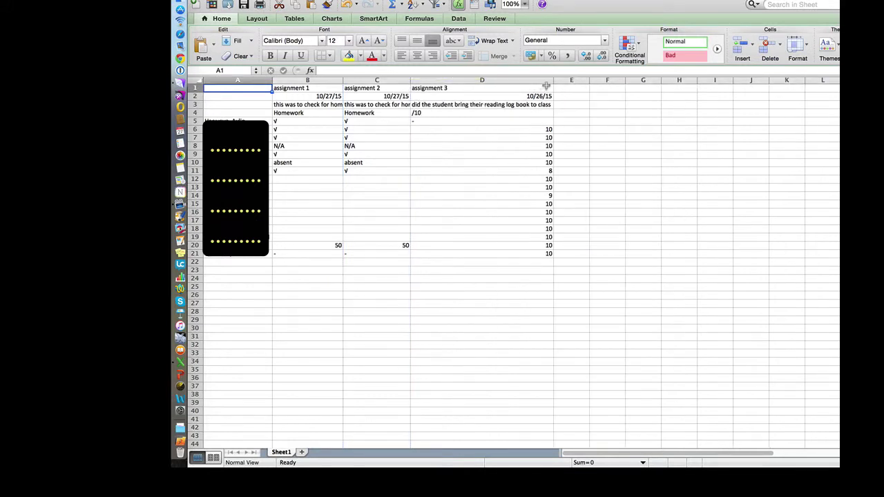
pyautogui.moveTo(551, 83); pyautogui.dragTo(468, 84)
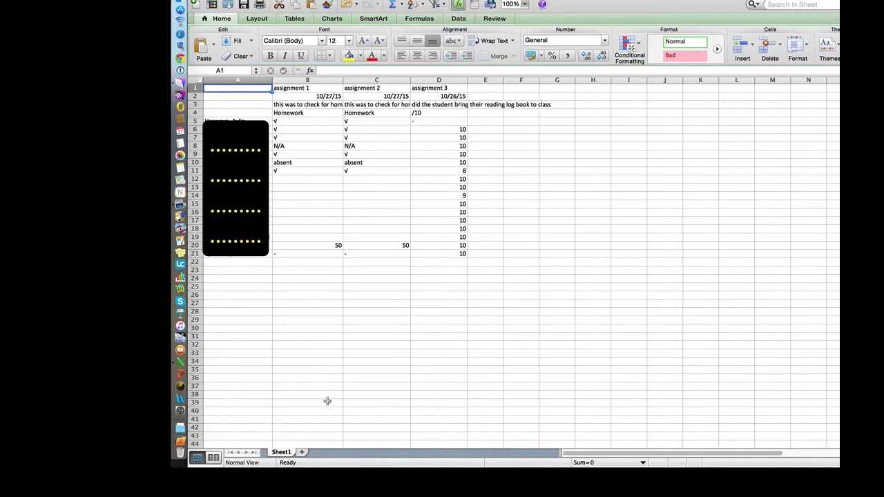
pyautogui.click(302, 453)
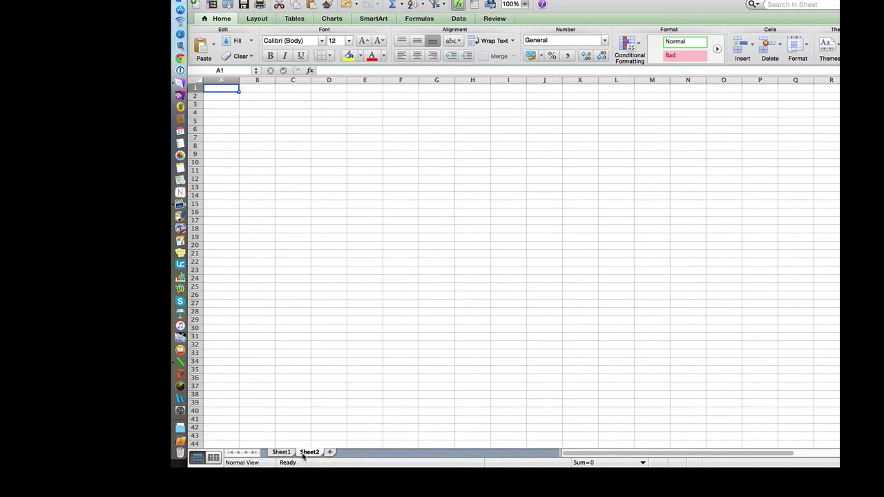